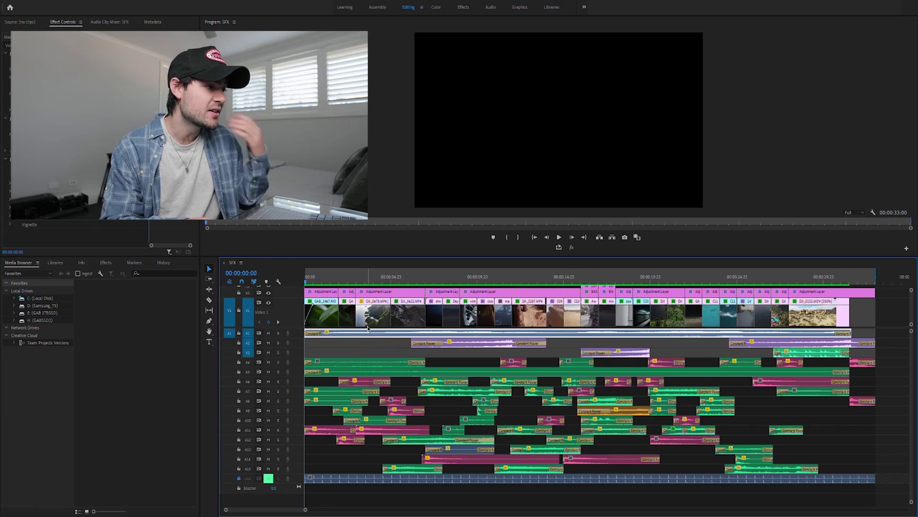
- Select the example sound-effect clips on A2 and A4, then the long clip on A5
left_click(469, 338)
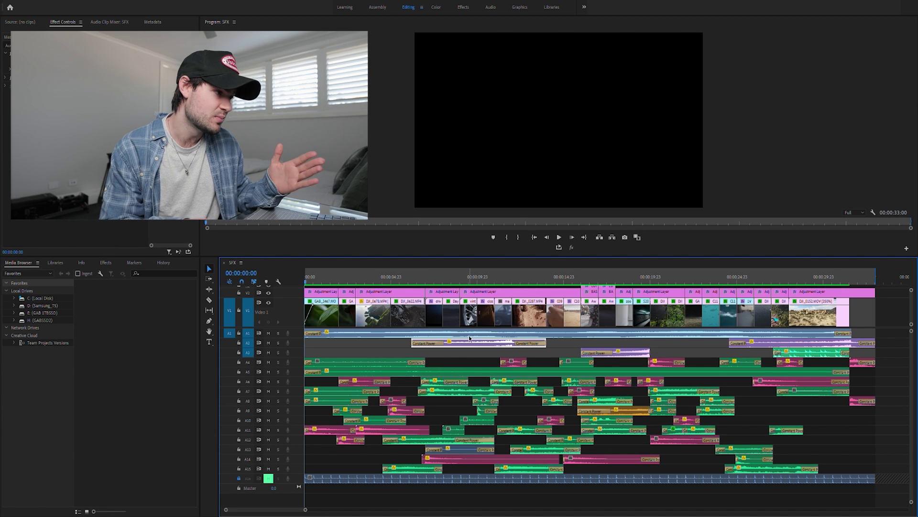
left_click(514, 362)
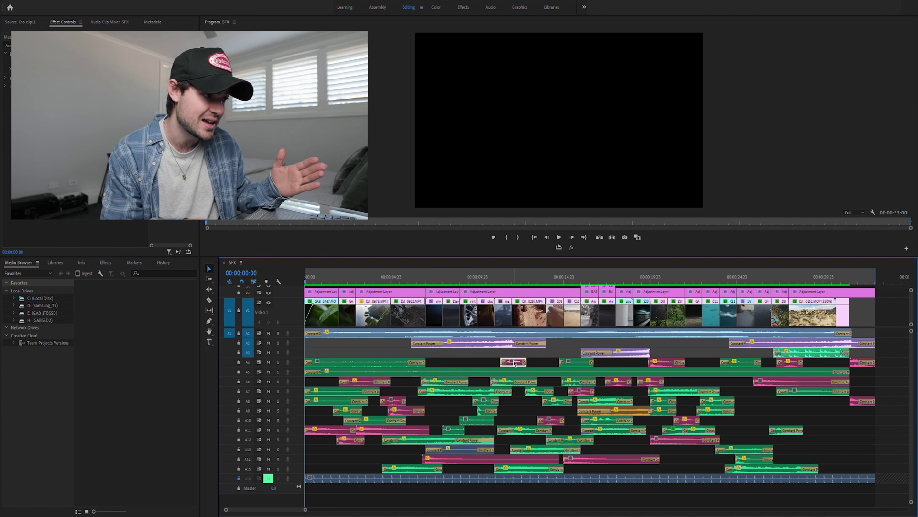
left_click(472, 371)
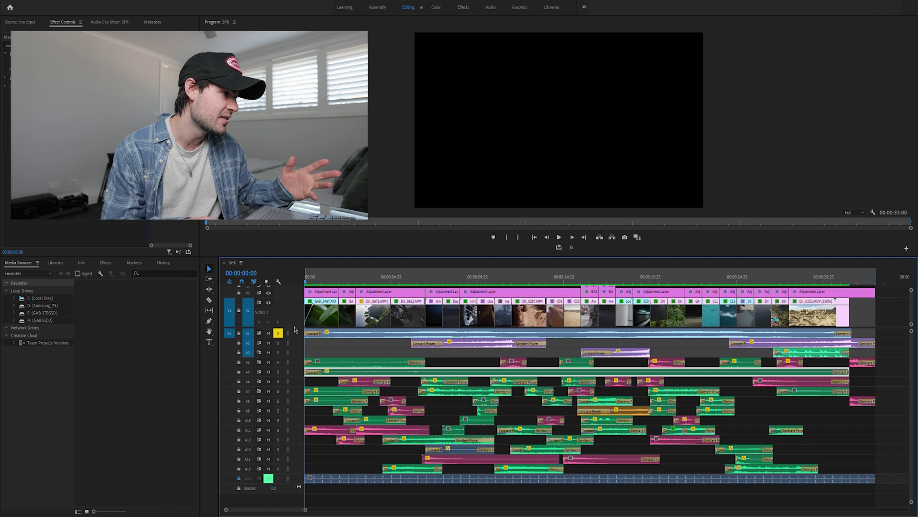
double_click(295, 330)
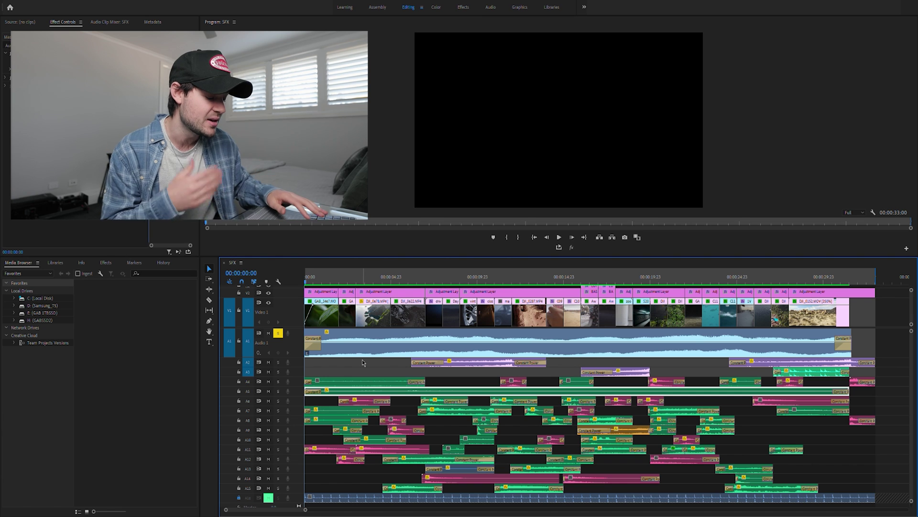
key("space")
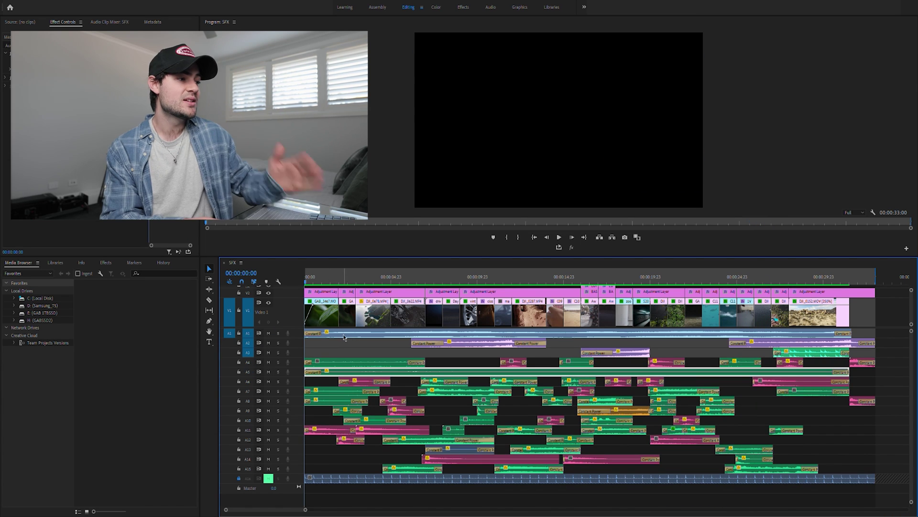
- Enlarge tracks A2 and A3 to show waveforms, play the opening and select the DJI_0622 clip
double_click(278, 340)
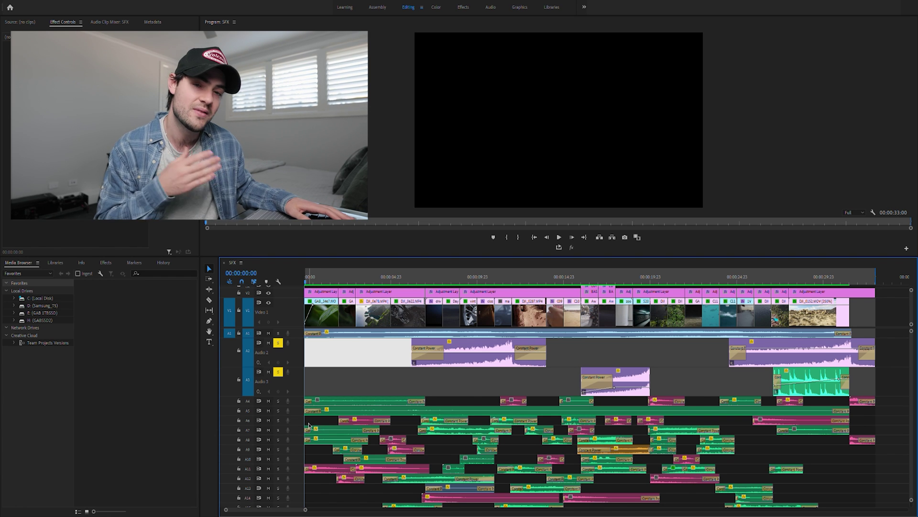
key("space")
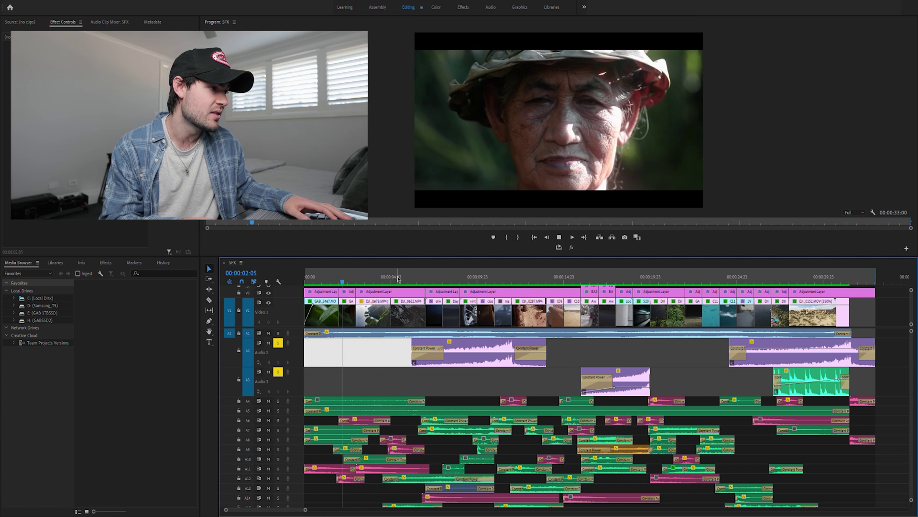
left_click(417, 321)
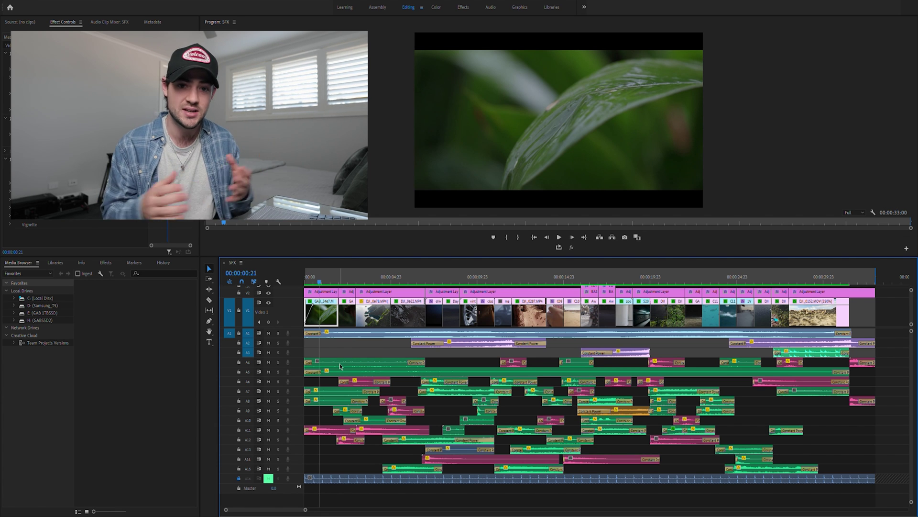
- Solo and enlarge track A6, then play it alone, stopping at 00:00:04:04
key("s")
key("space")
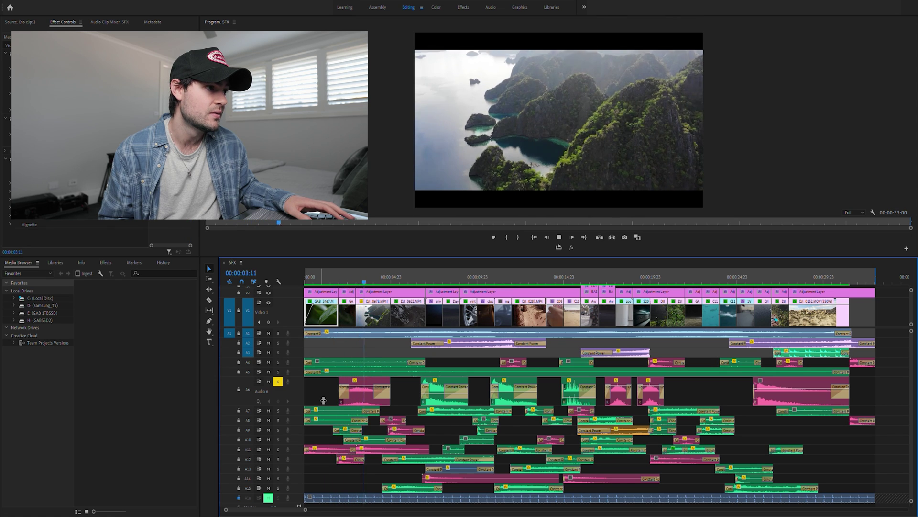
key("space")
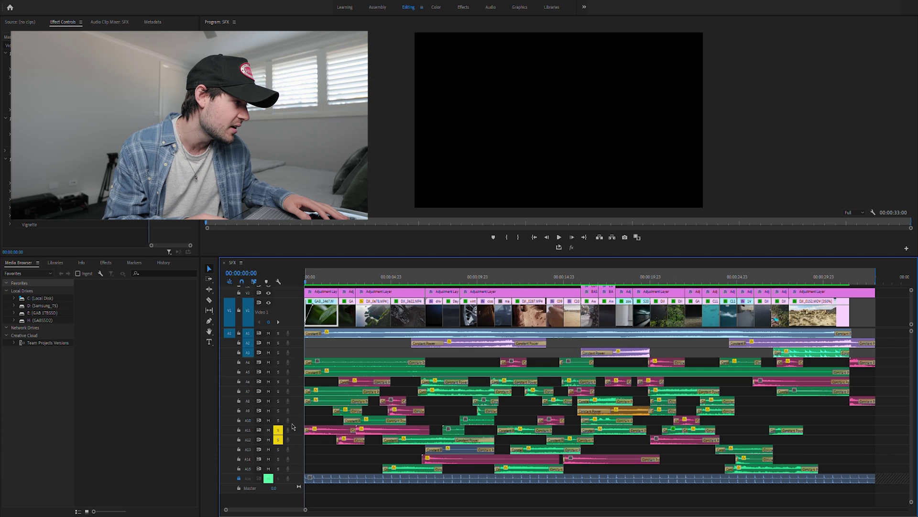
- Enlarge tracks A11 and A12, zoom the timeline to one-second detail, and play from the start
double_click(293, 427)
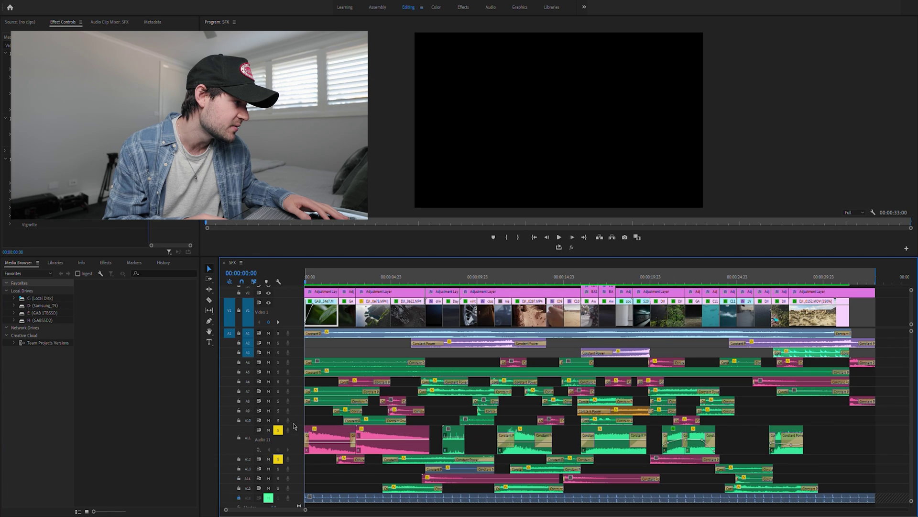
double_click(297, 457)
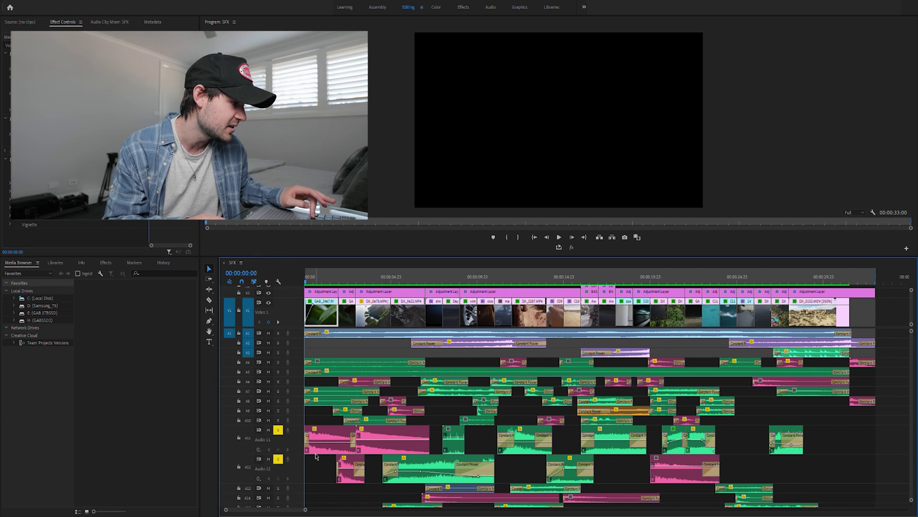
key("=")
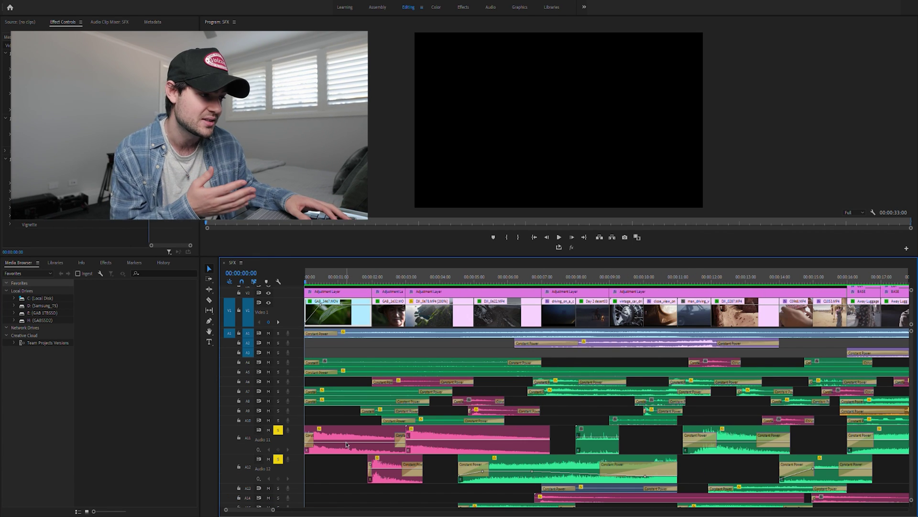
key("space")
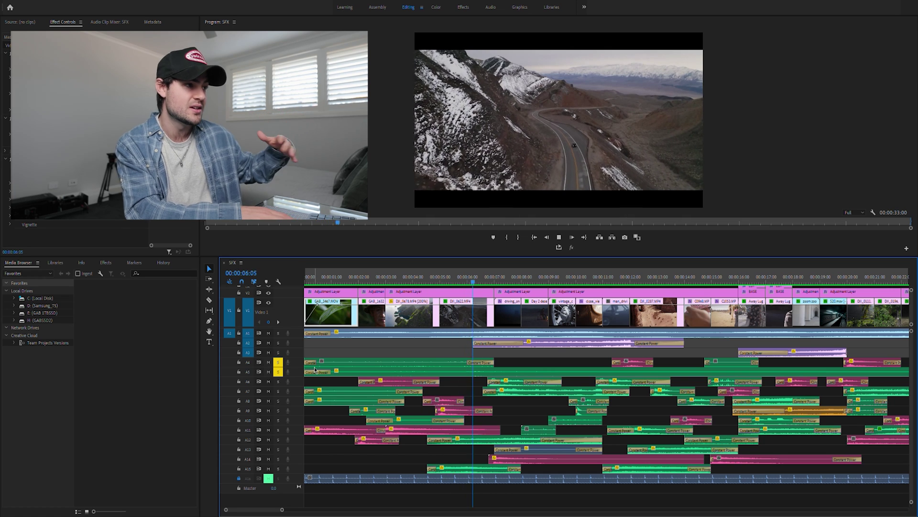
- Stop at 00:00:06:18, then replay the first four seconds from the start
key("space")
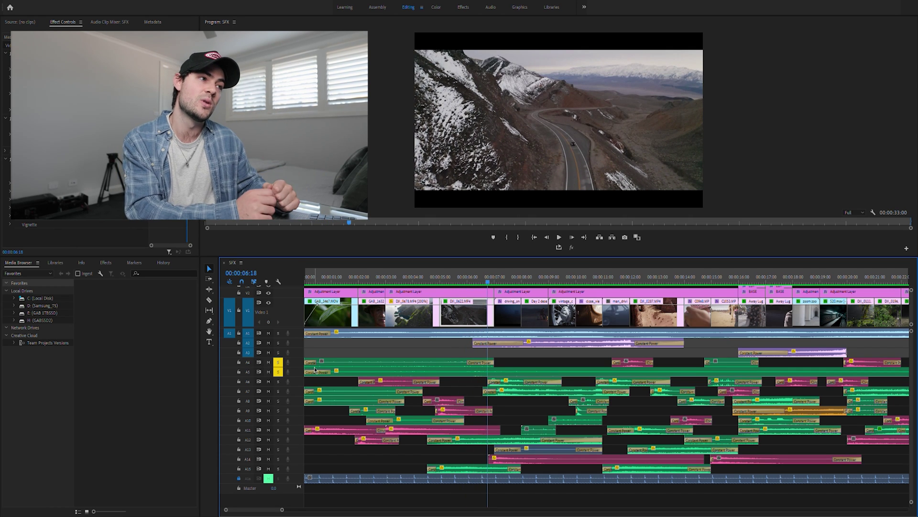
key("Home")
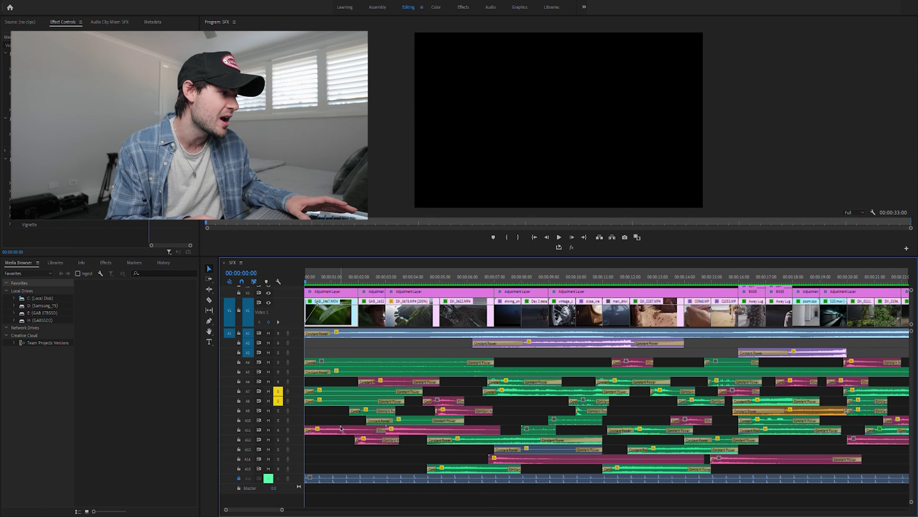
key("space")
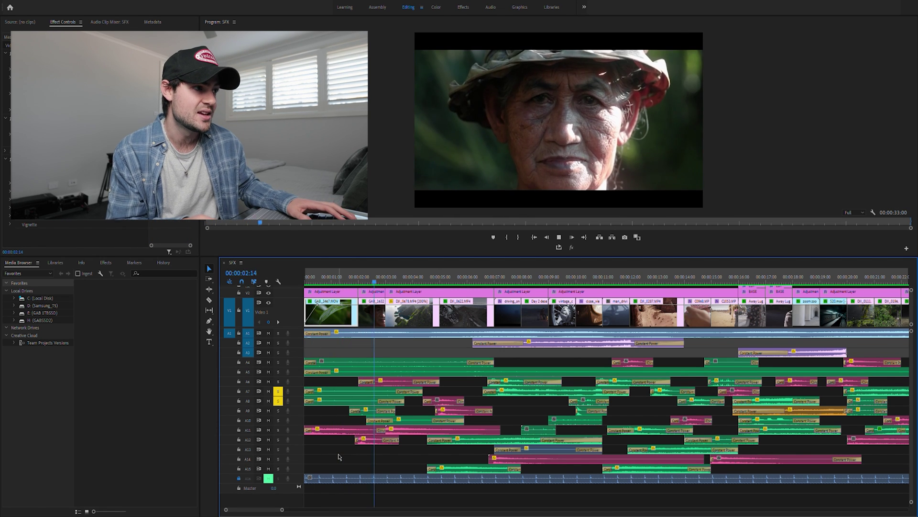
key("space")
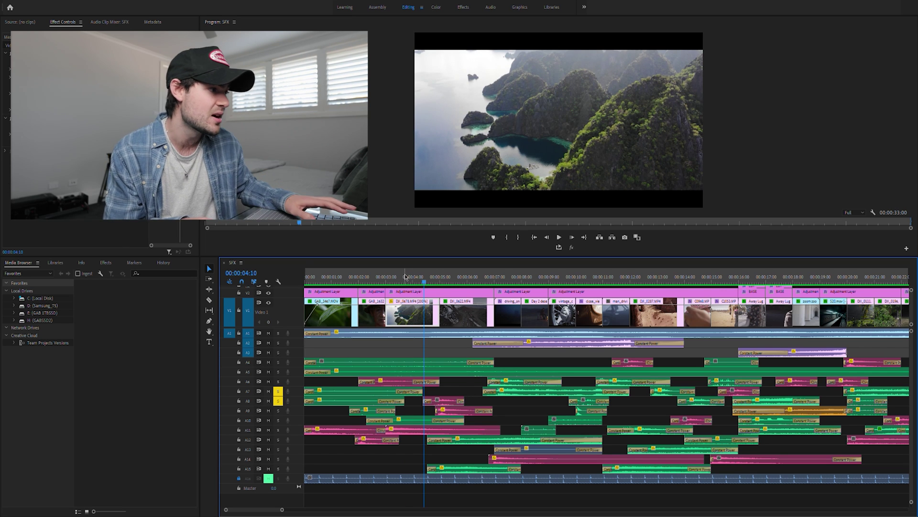
- Unsolo track A7 and replay the opening from the start, stopping at 00:00:04:15
key("Home")
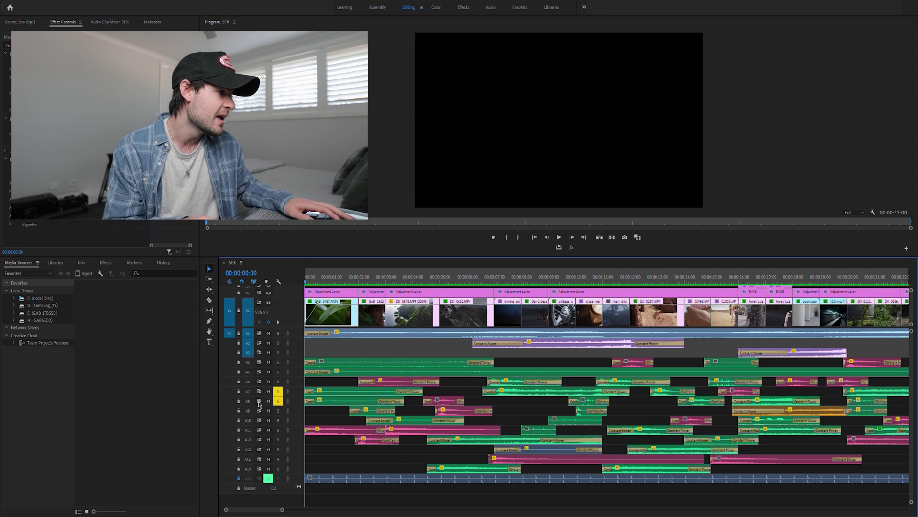
left_click(278, 391)
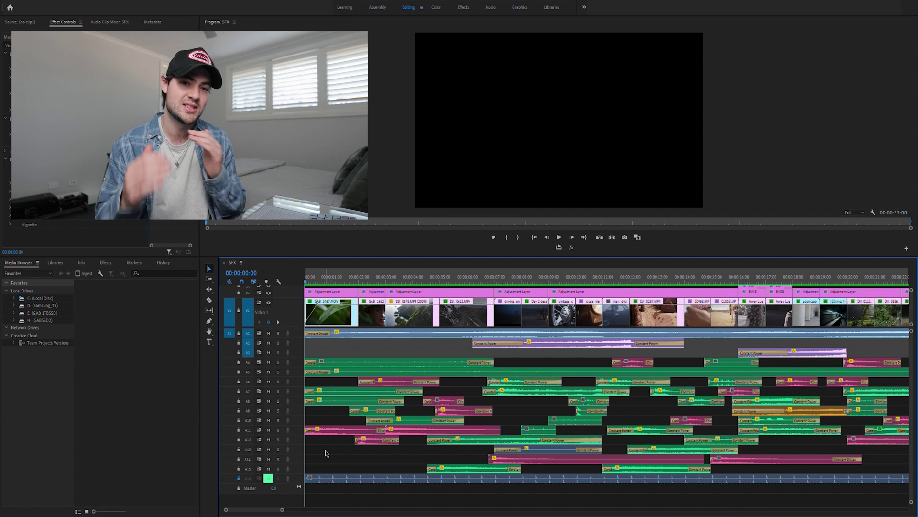
key("space")
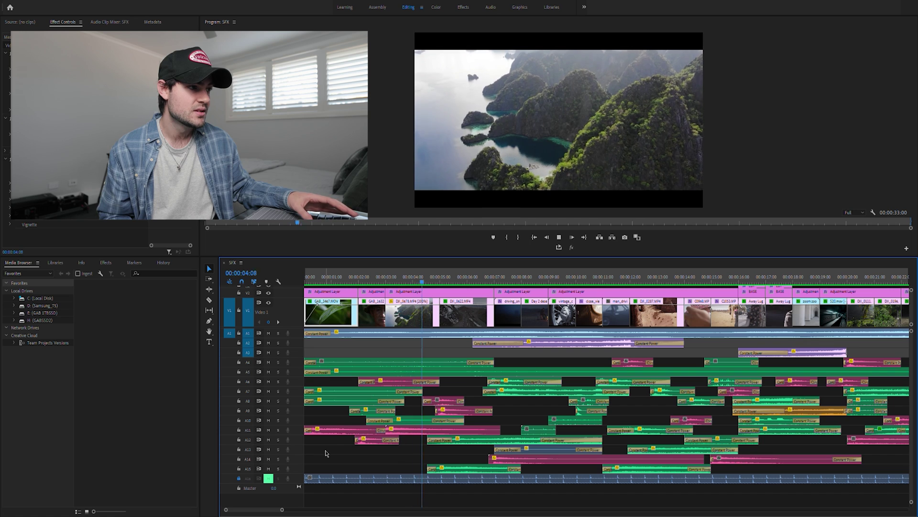
key("space")
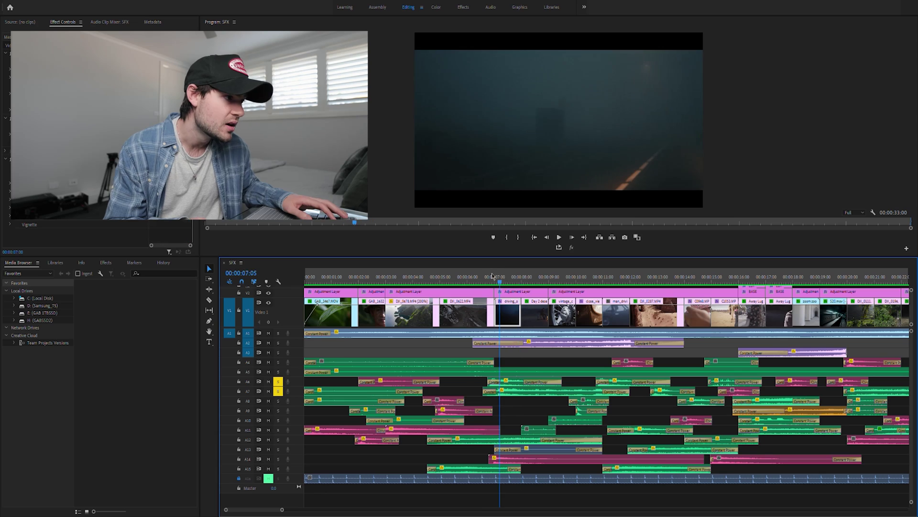
- Play from the mountain road shot at 00:00:06:13, stopping at 00:00:12:23
left_click_drag(492, 274, 482, 274)
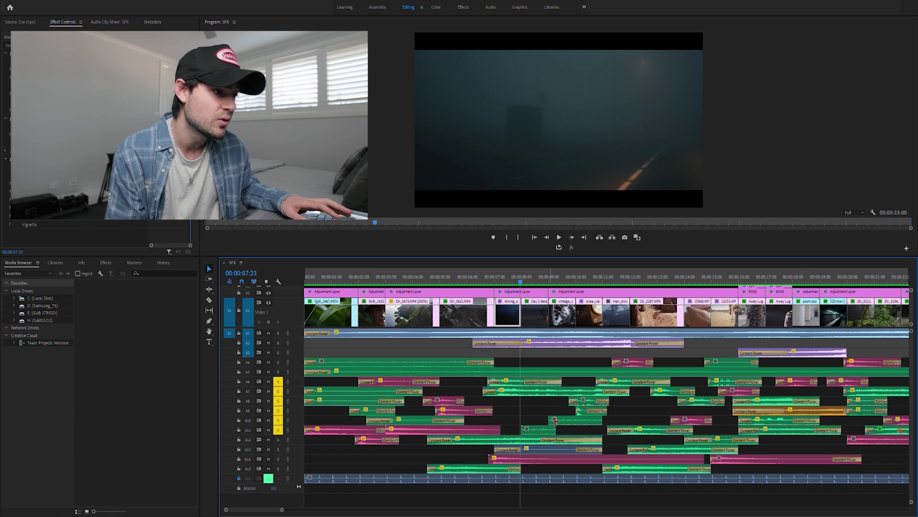
key("space")
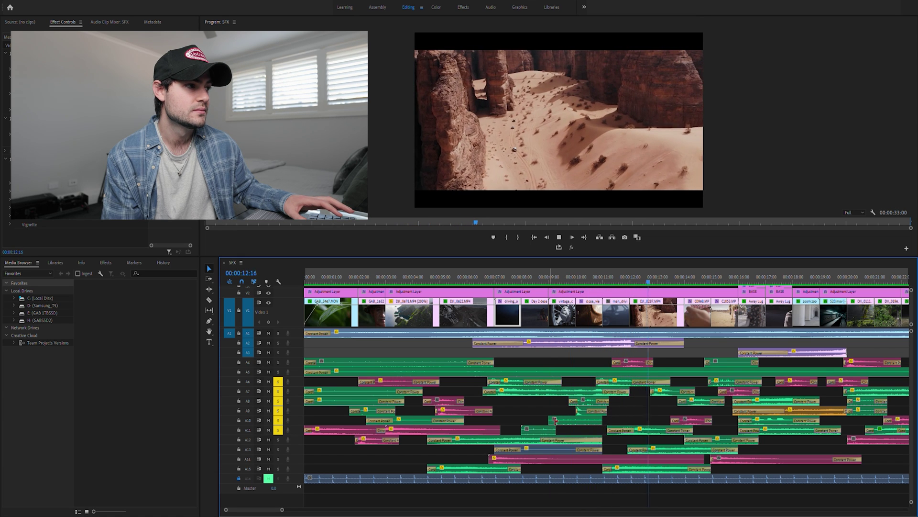
key("space")
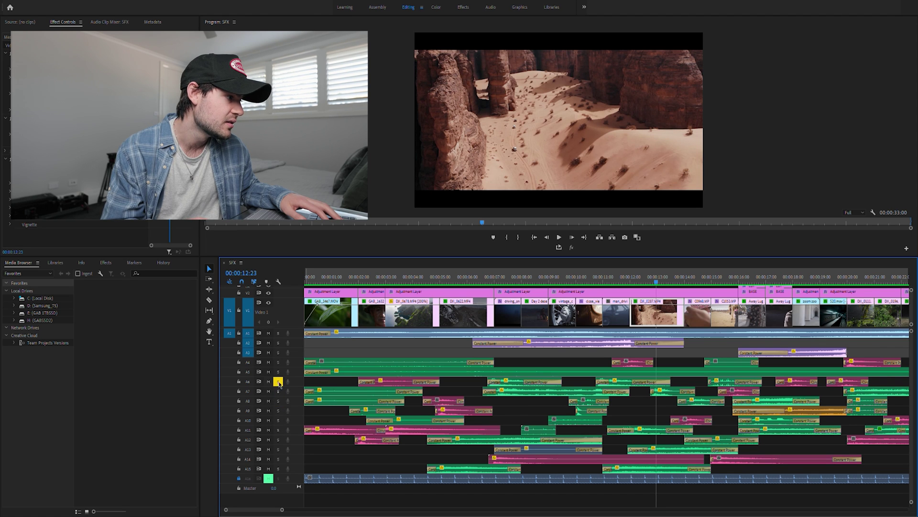
- Play from the foggy car shot at 00:00:11:13 to 00:00:13:02, then resume from 00:00:15:21
left_click_drag(656, 282, 625, 284)
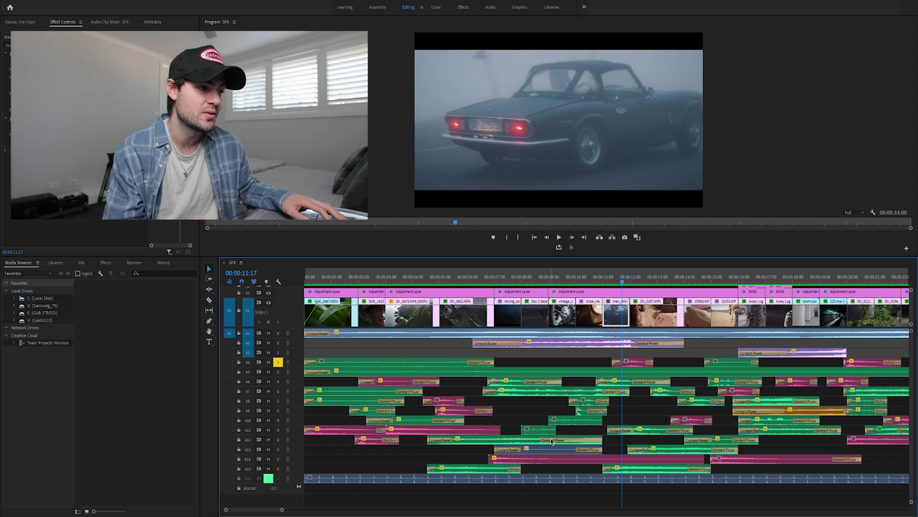
left_click_drag(621, 273, 618, 279)
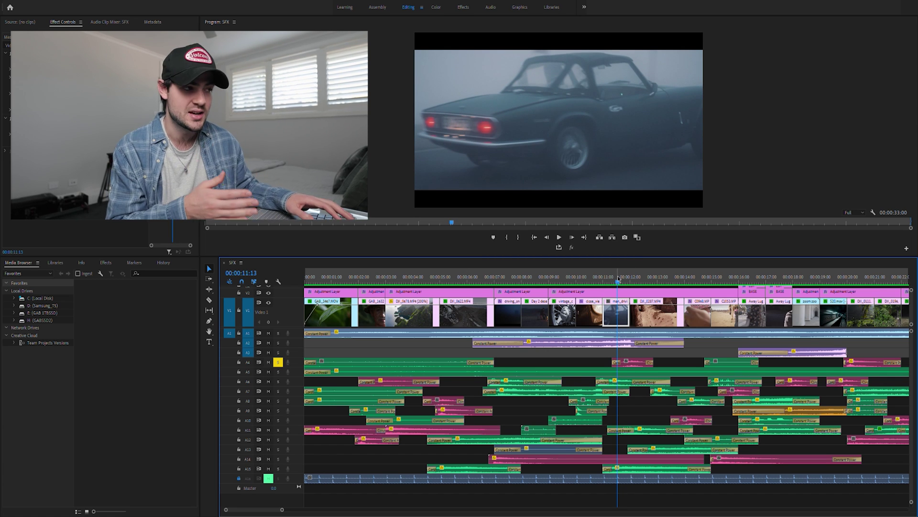
key("space")
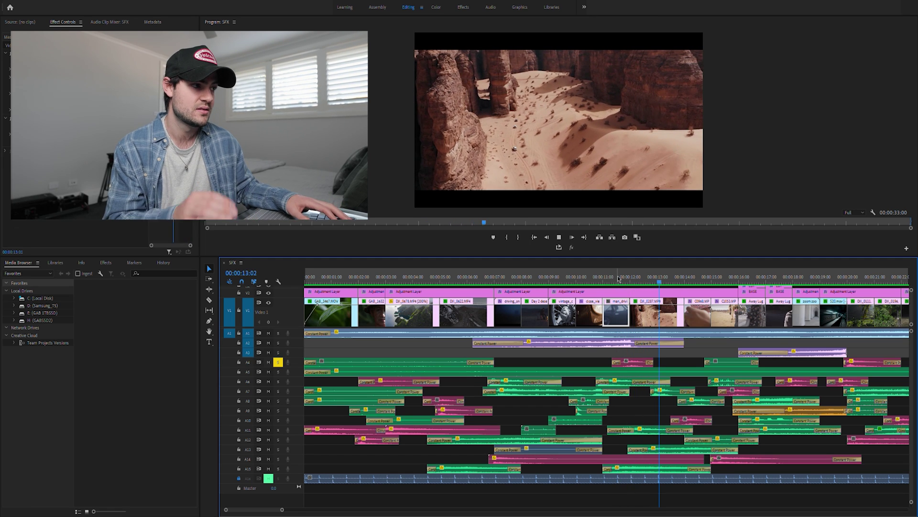
key("space")
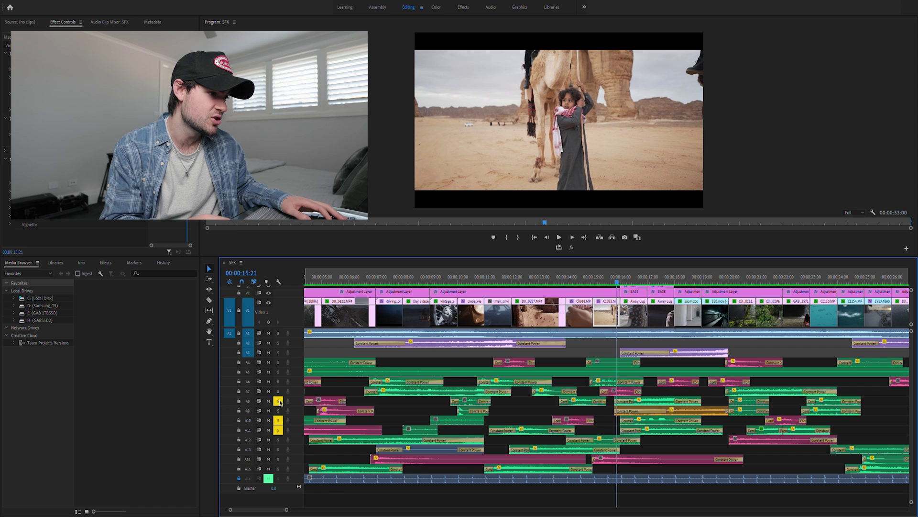
key("space")
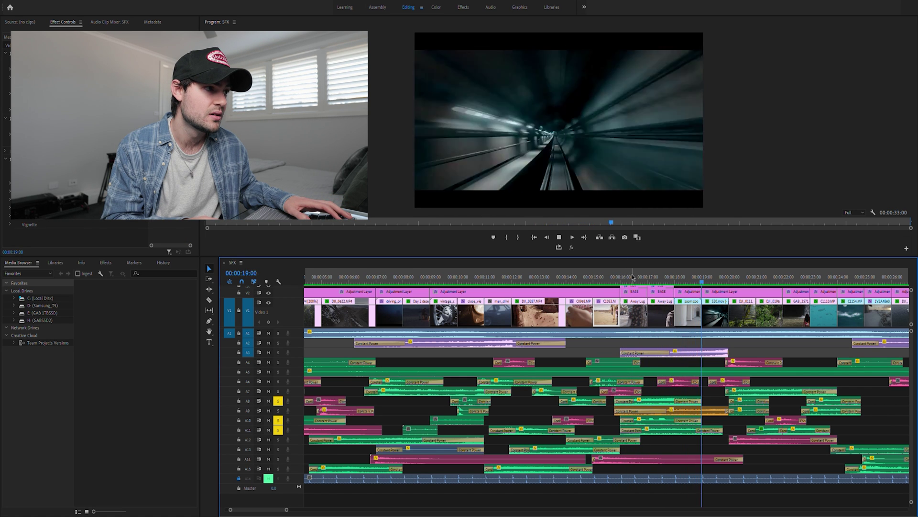
- Stop playback and move the playhead from the backpack shot back to the camel desert shot
left_click(651, 276)
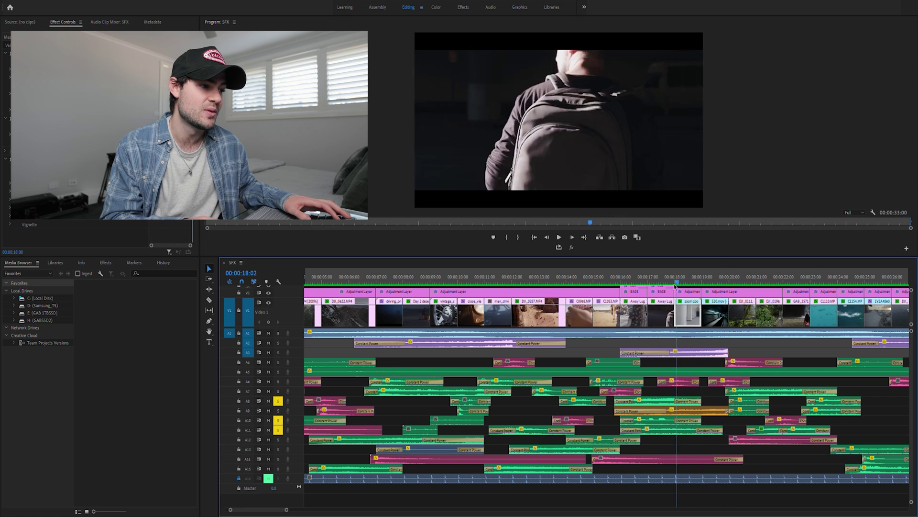
left_click_drag(653, 292, 677, 288)
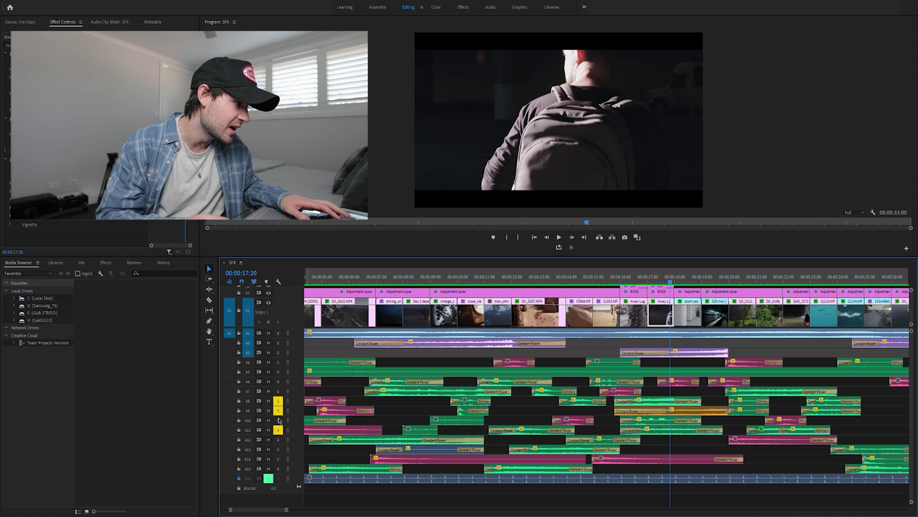
left_click_drag(672, 276, 618, 287)
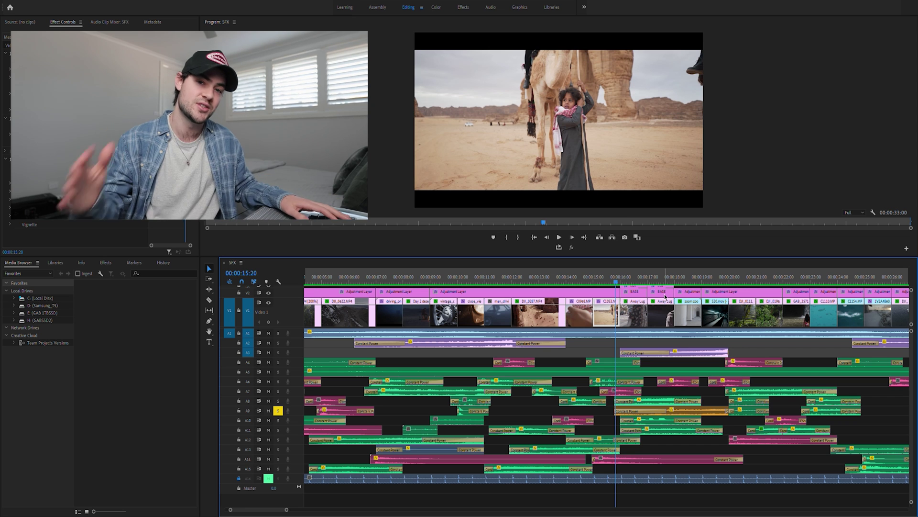
- Play from the camel shot to the rice-terrace shot at 00:00:20:19 and zoom the timeline in
key("space")
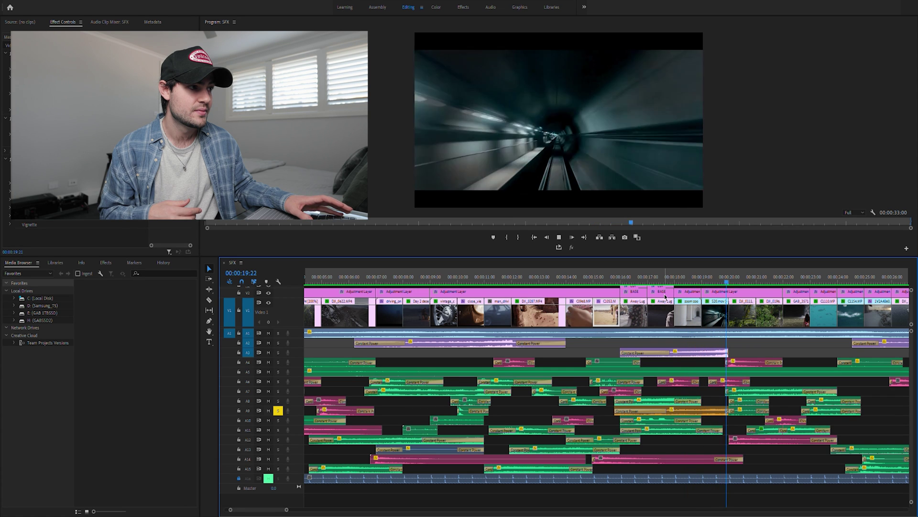
key("space")
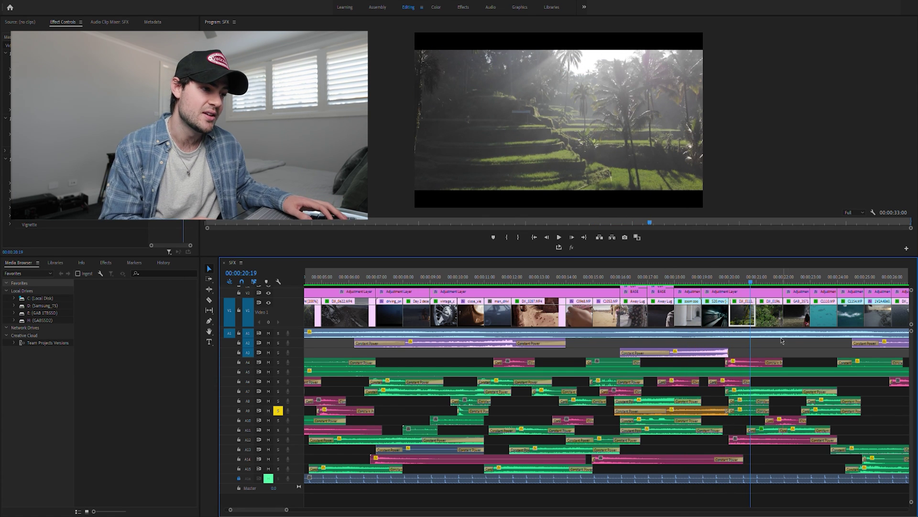
key("equal")
key("equal")
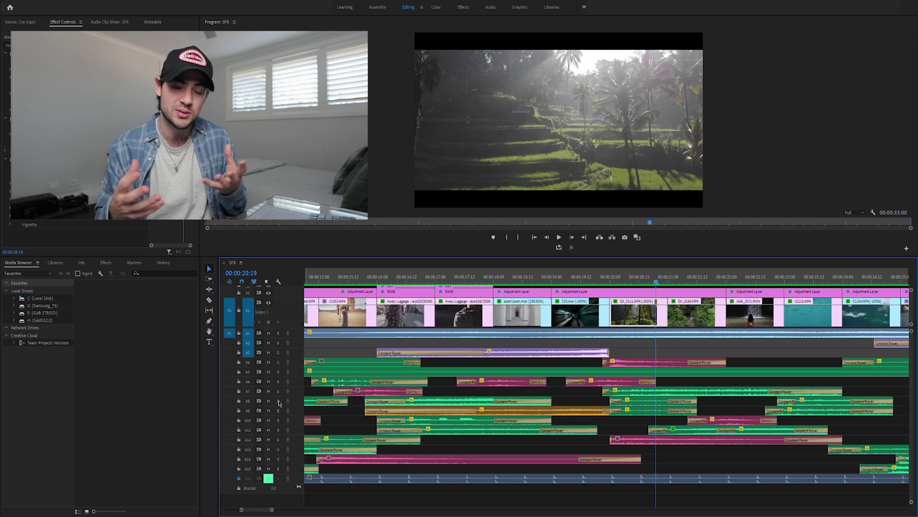
scroll(521, 362, "right", 6)
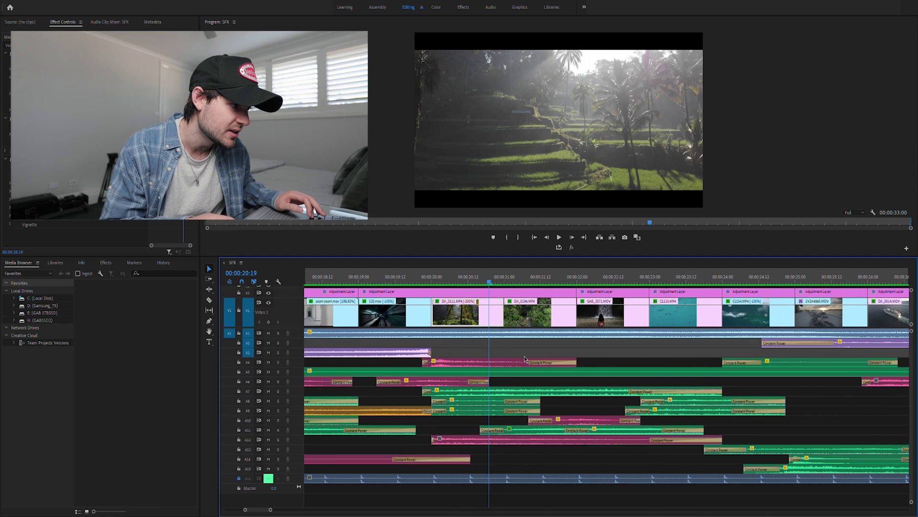
- Expand track A11 and play from 20:06 into the waterfall shot
double_click(297, 425)
scroll(473, 441, "up", 3)
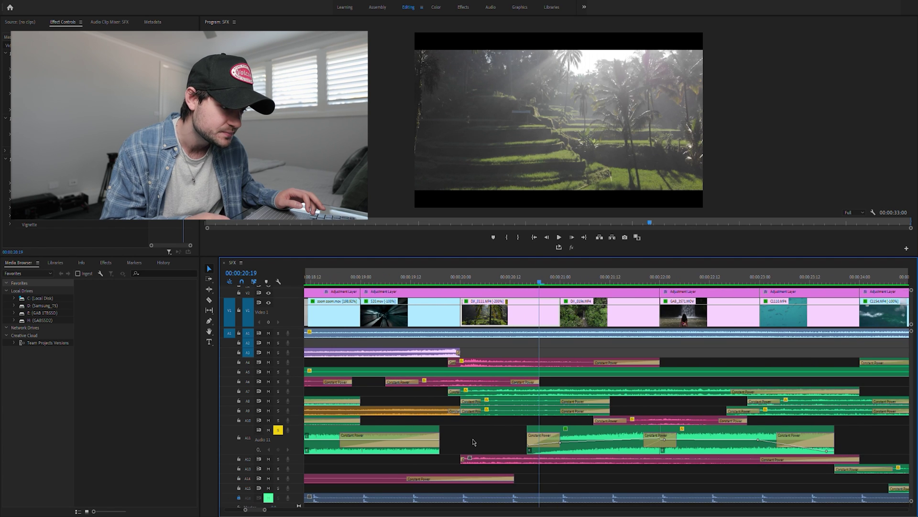
scroll(474, 442, "right", 4)
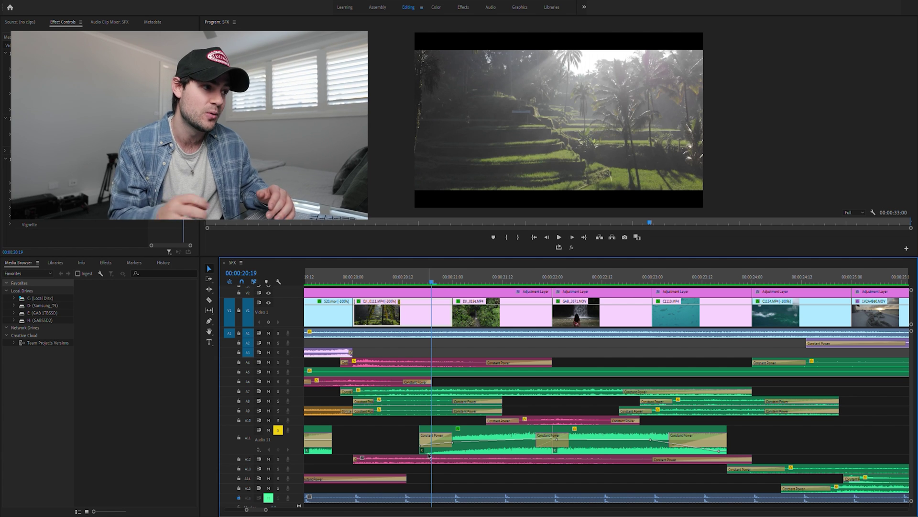
key("Left")
key("Left")
key("Left")
key("Left")
key("Left")
key("Left")
key("Left")
key("Left")
key("Left")
key("Left")
key("Left")
key("Left")
key("Left")
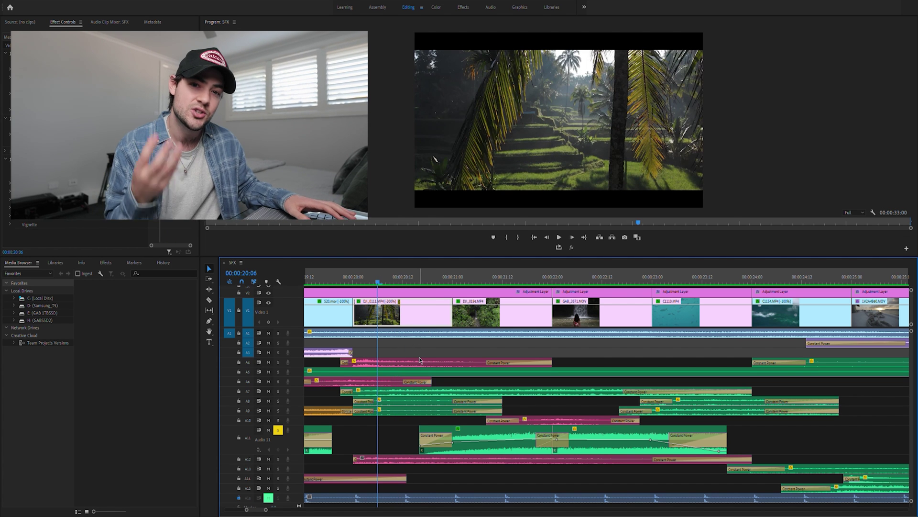
key("space")
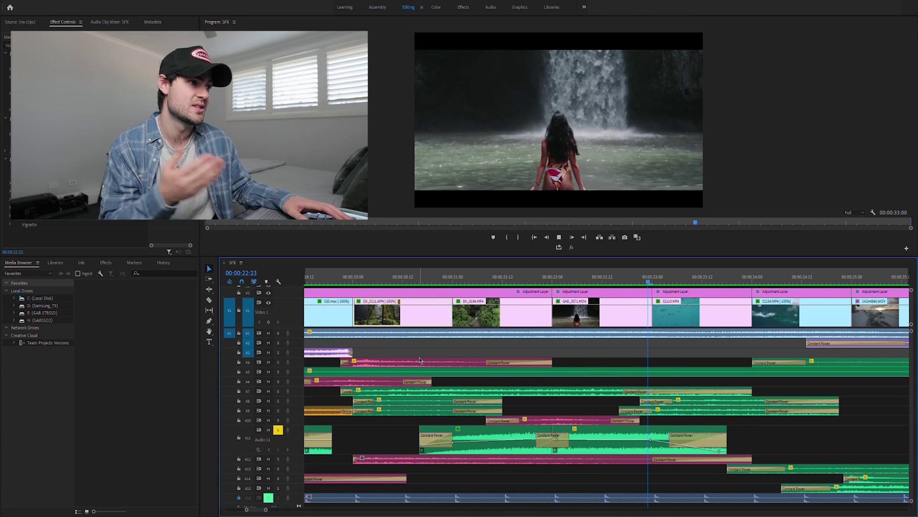
- Replay from the palm-terrace shot to the fish clip, then play from the boat shot at 22:19
left_click_drag(569, 279, 407, 278)
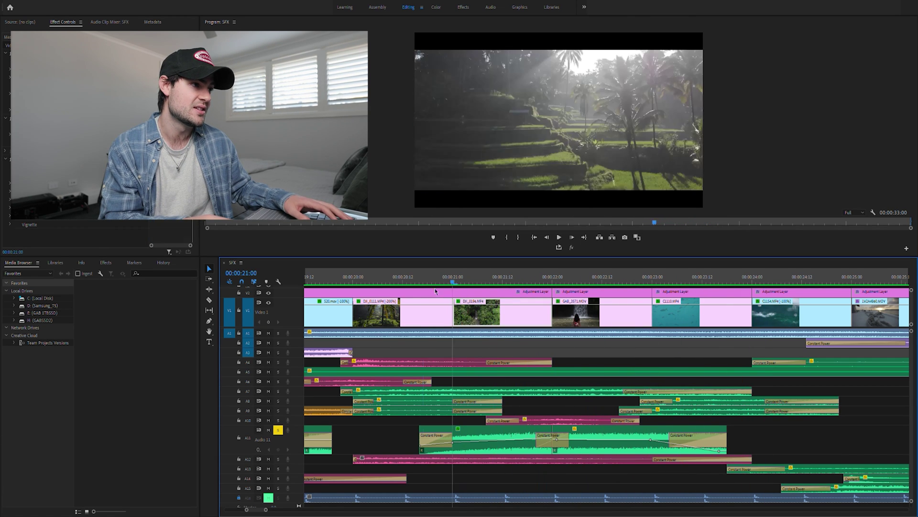
key("space")
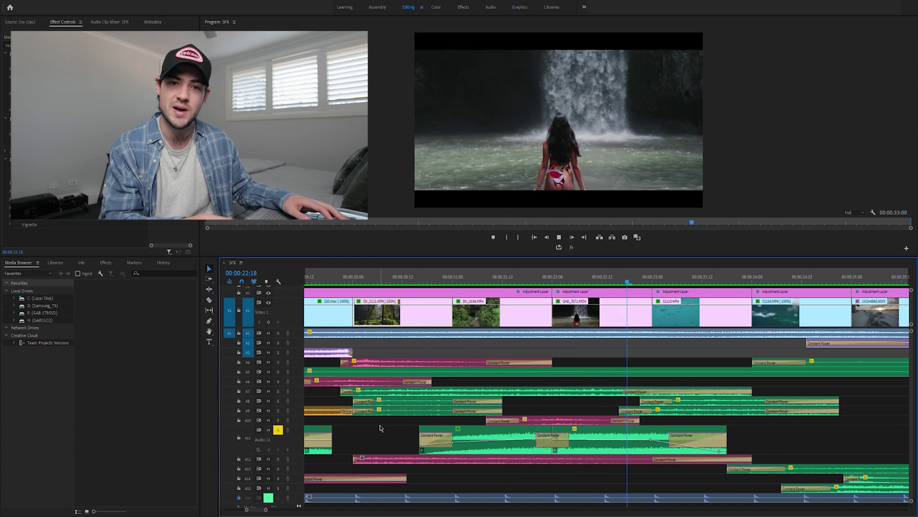
key("space")
left_click_drag(590, 282, 507, 293)
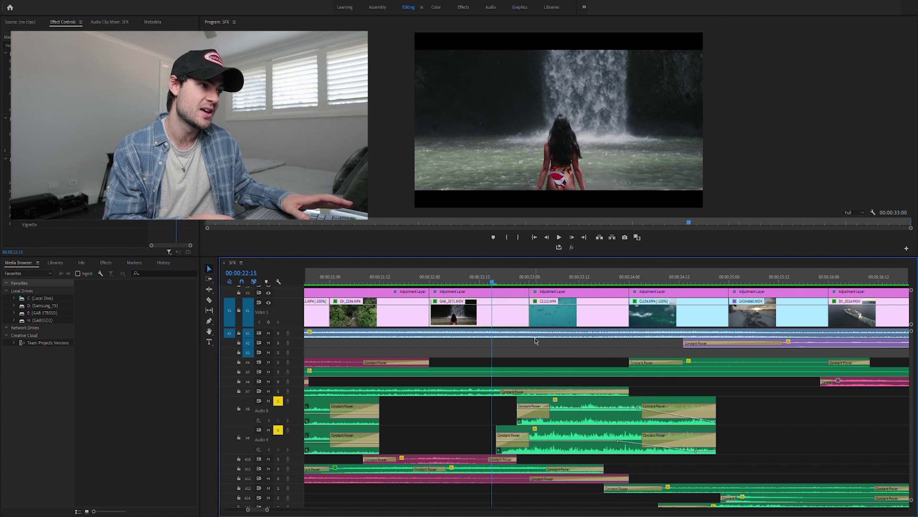
key("space")
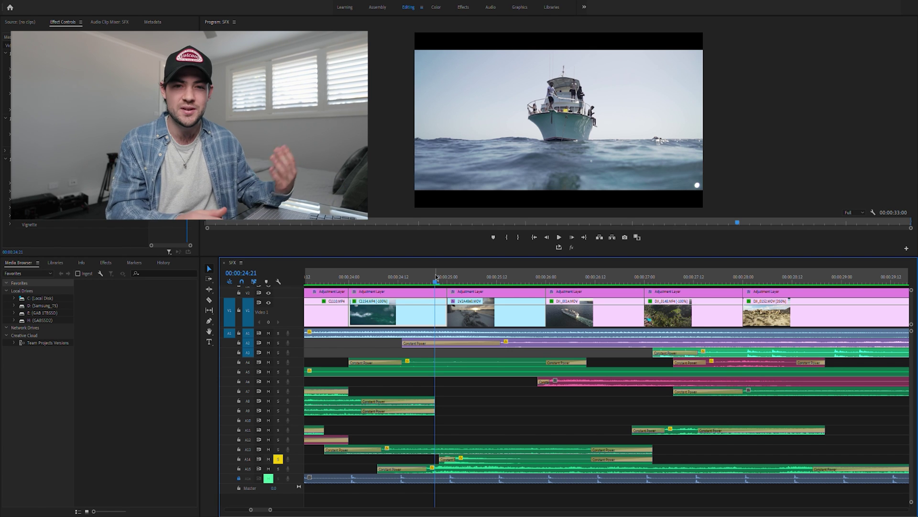
- Play from 24:17 into the rope clip, then zoom out and jump to 28:00 on the desert clip
left_click_drag(436, 276, 419, 283)
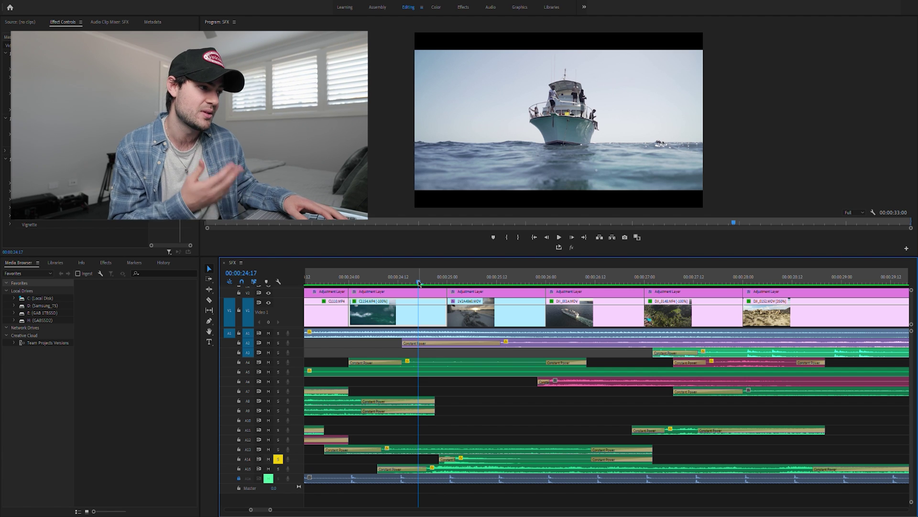
key("space")
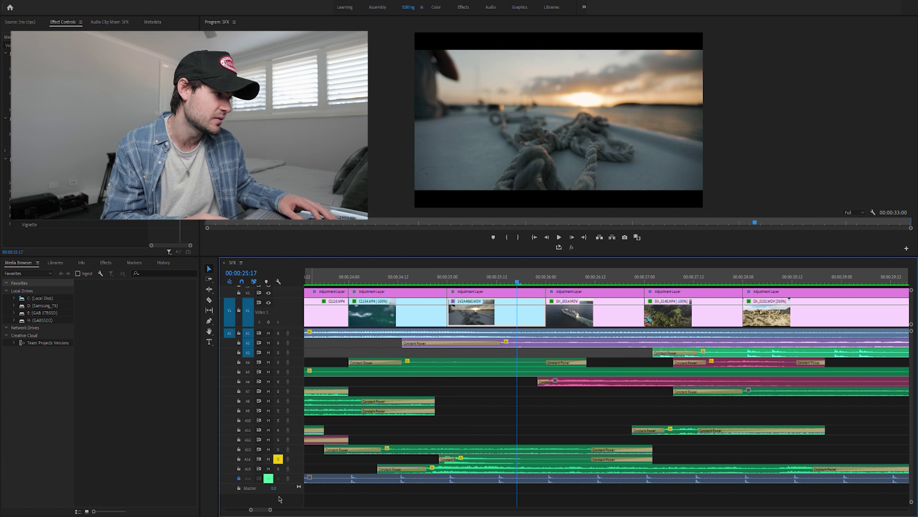
key("minus")
left_click(521, 280)
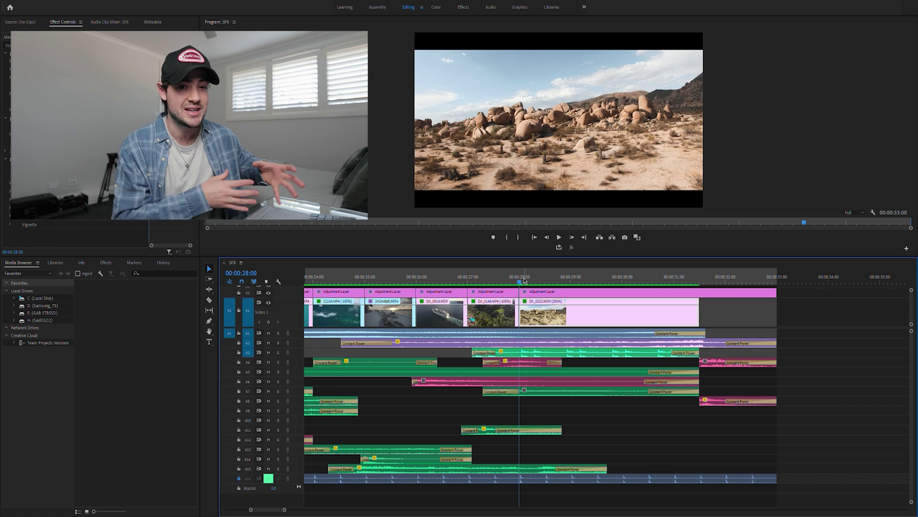
- Play from 27:02 through the desert clip, stopping past the end of the edit
left_click_drag(519, 273, 480, 284)
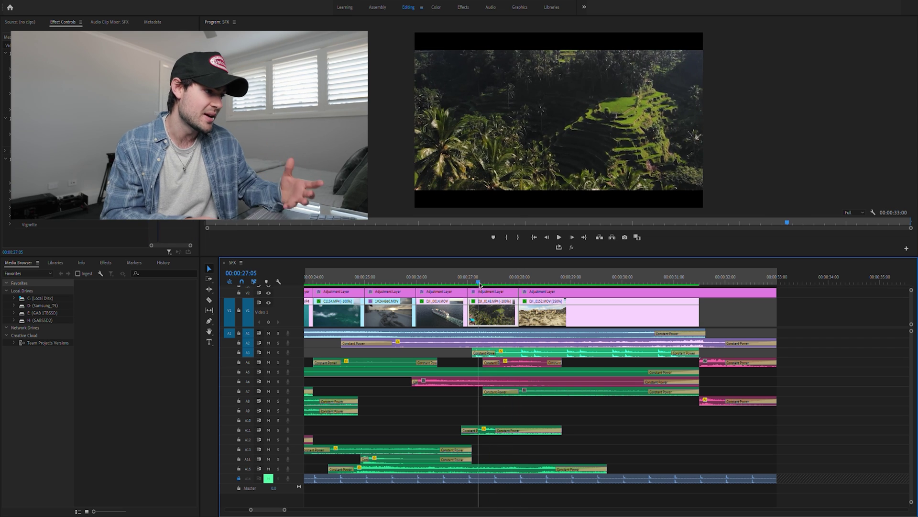
key("Left")
key("Left")
key("Left")
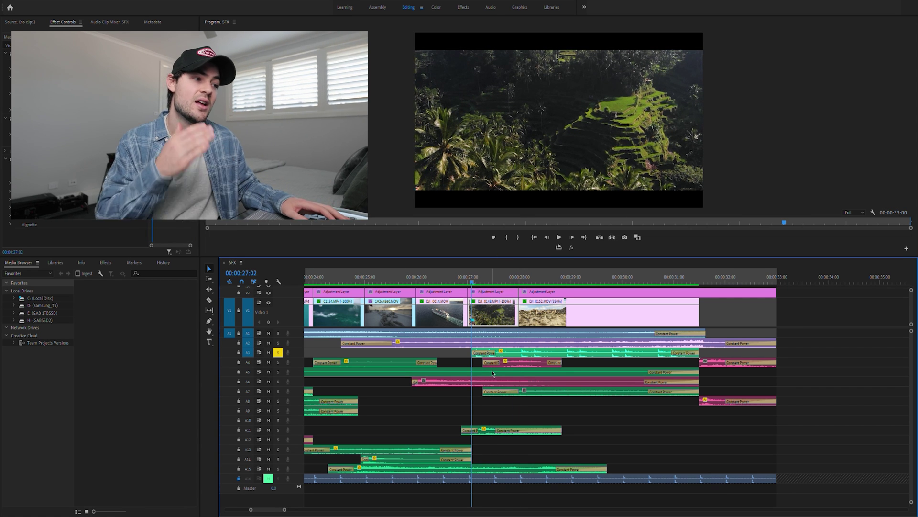
key("space")
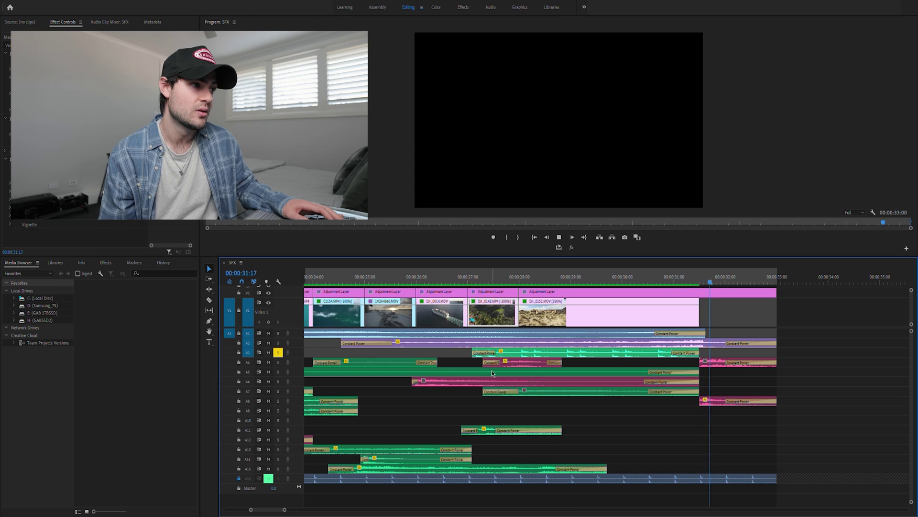
key("space")
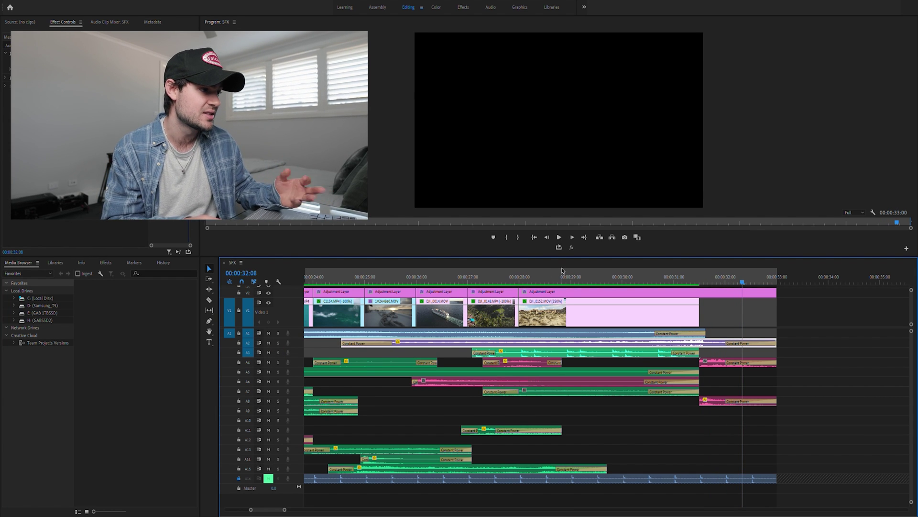
- Play the final section from the boat clip at 24:10 until the edit ends
left_click_drag(562, 271, 337, 285)
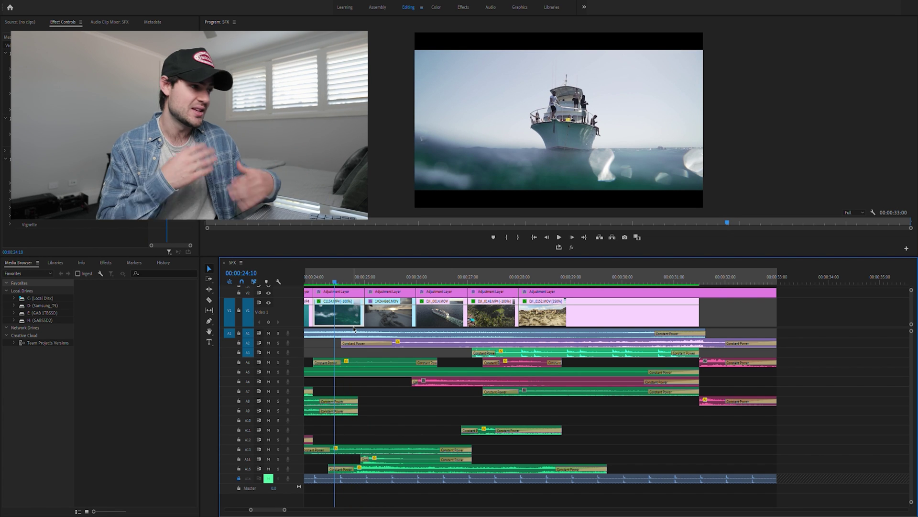
key("space")
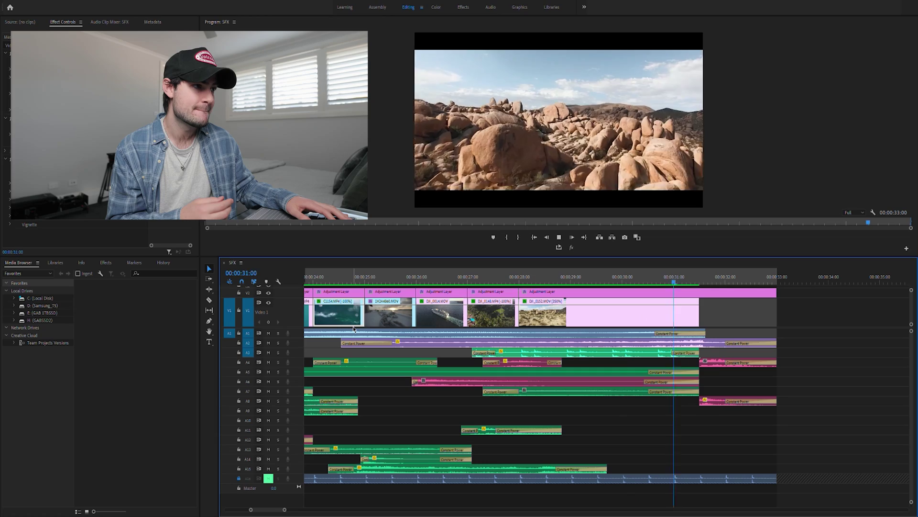
key("space")
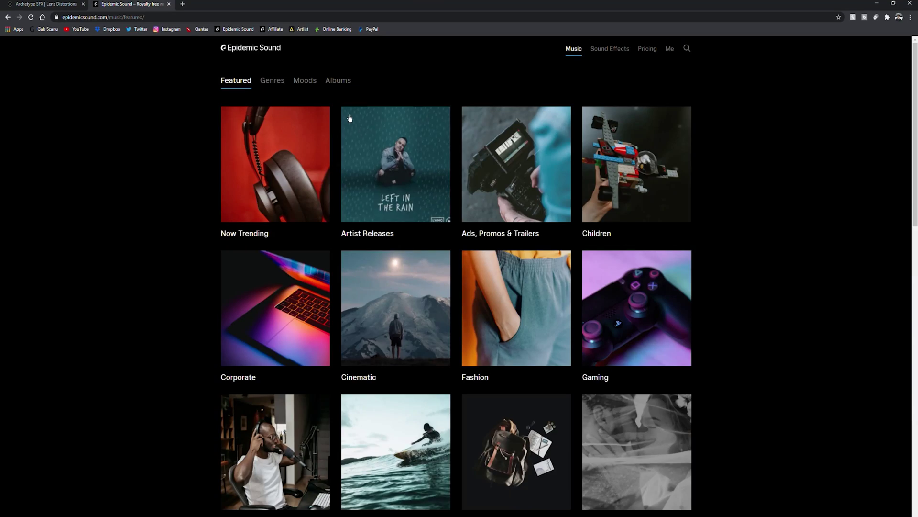
- Search Epidemic Sound for 'rain' and browse the Sound Effects results
left_click(688, 50)
type("rain")
key("Return")
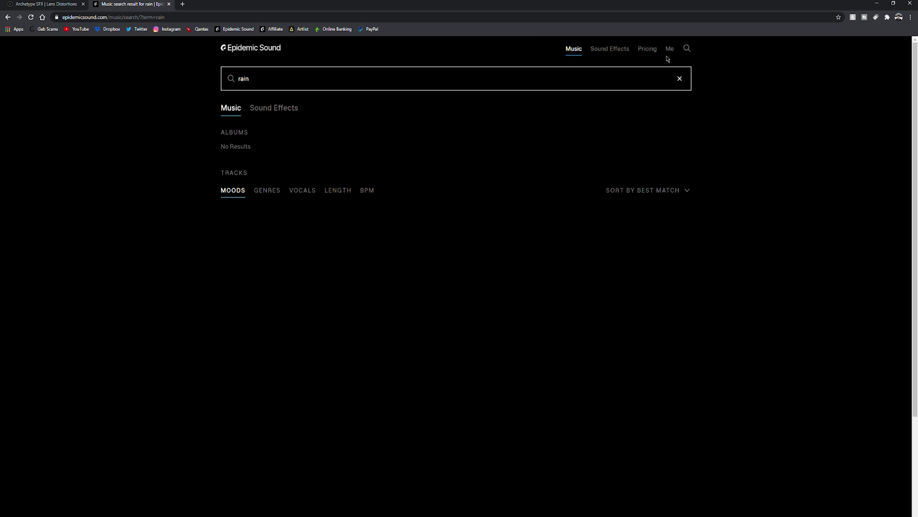
left_click(287, 111)
scroll(201, 217, "down", 2)
scroll(201, 218, "down", 15)
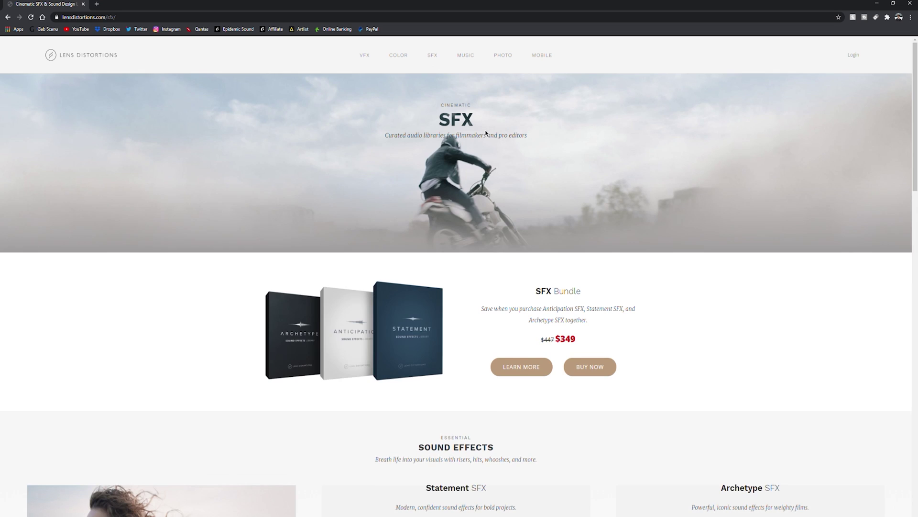
- Scroll down to the Anticipation, Statement and Archetype Sound Effects product cards
scroll(689, 250, "down", 7)
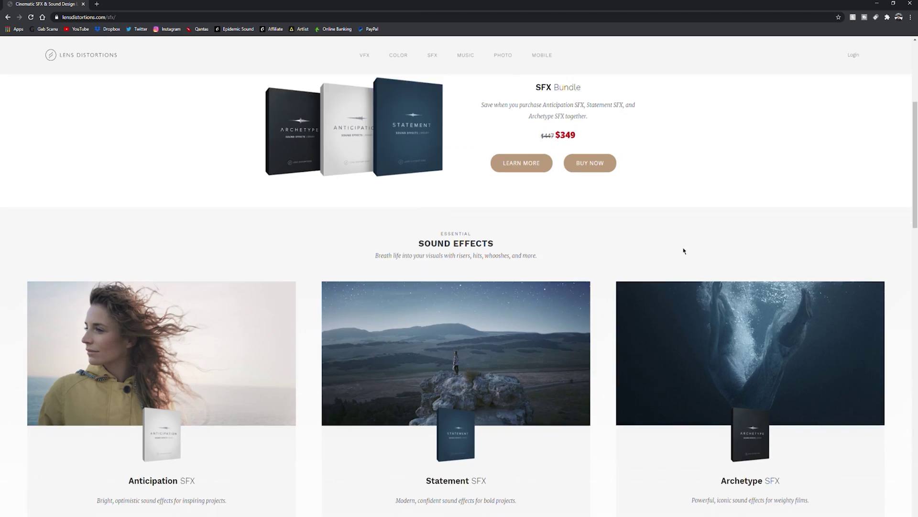
scroll(598, 295, "down", 3)
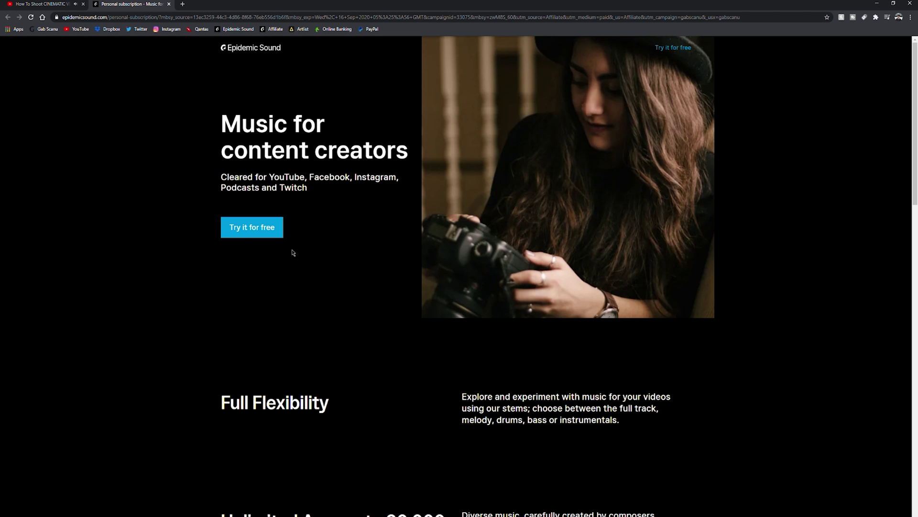
- Choose 'Try it for free' on the Epidemic Sound personal subscription page
left_click(265, 232)
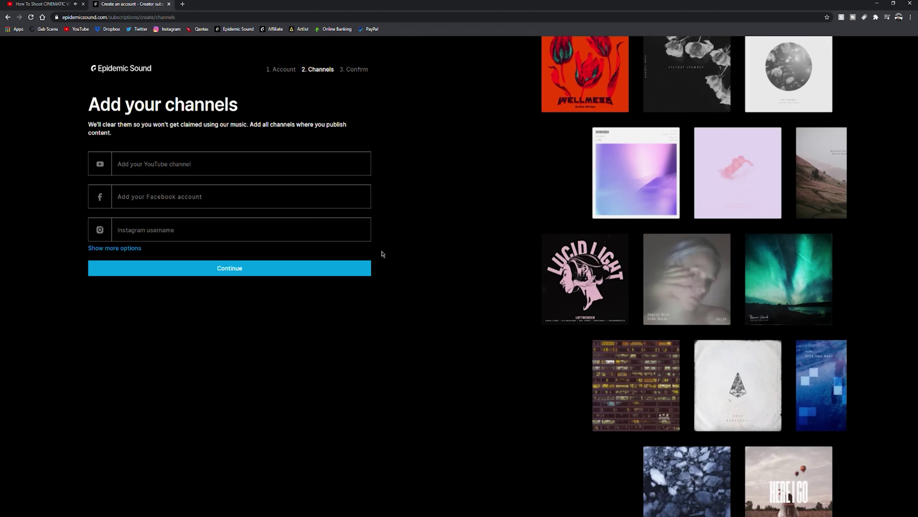